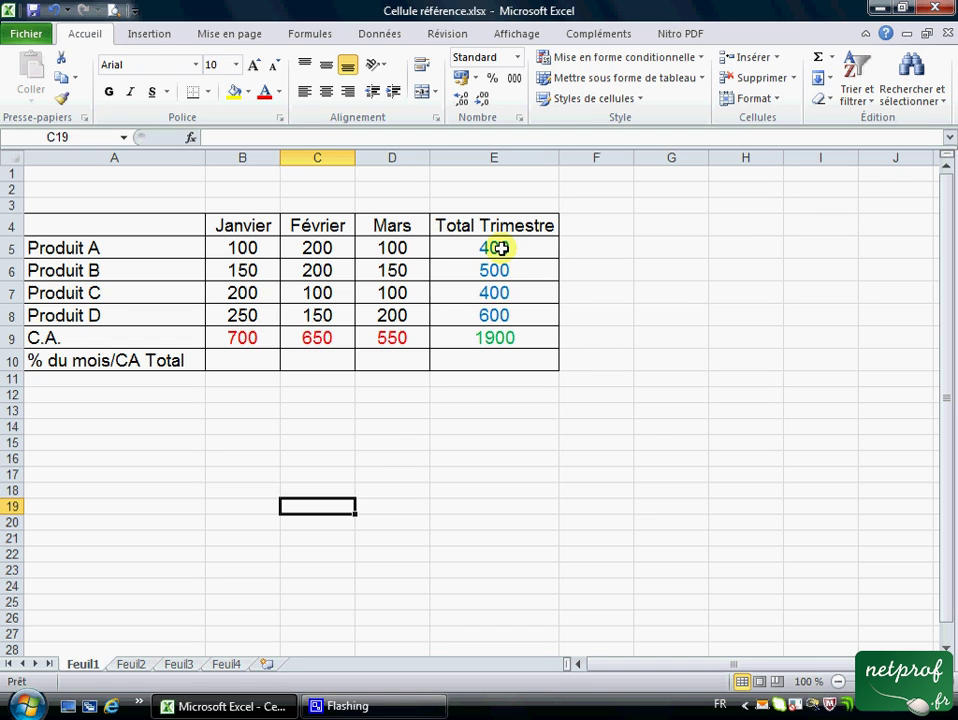
# Enter =B9/E9 in B10 so January shows 36,84% of the quarter total
pyautogui.click(499, 248)
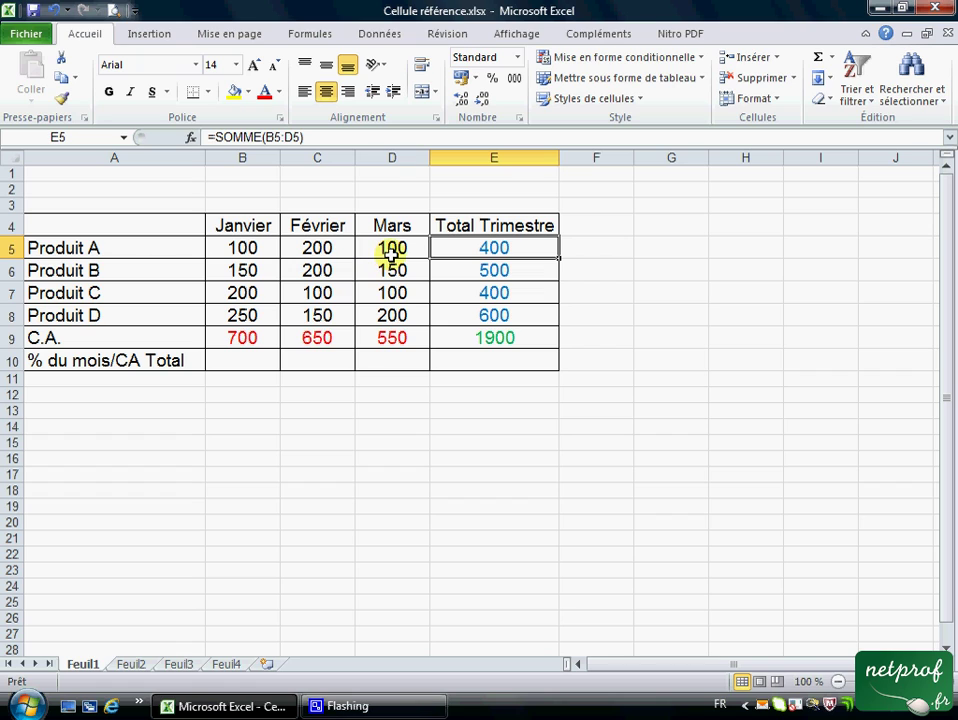
pyautogui.click(230, 336)
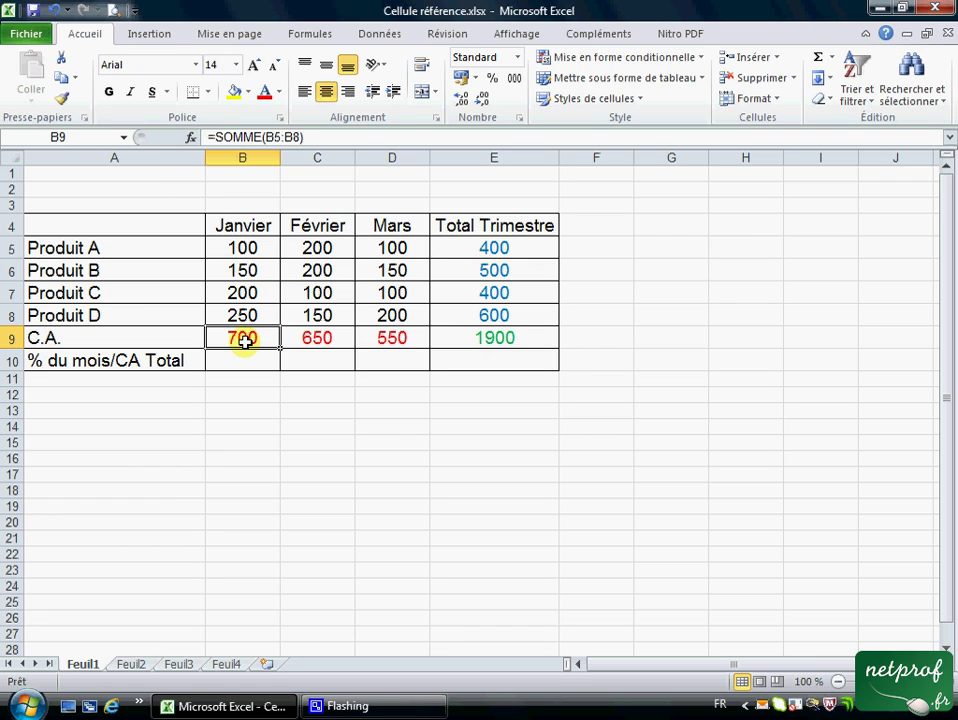
pyautogui.click(246, 362)
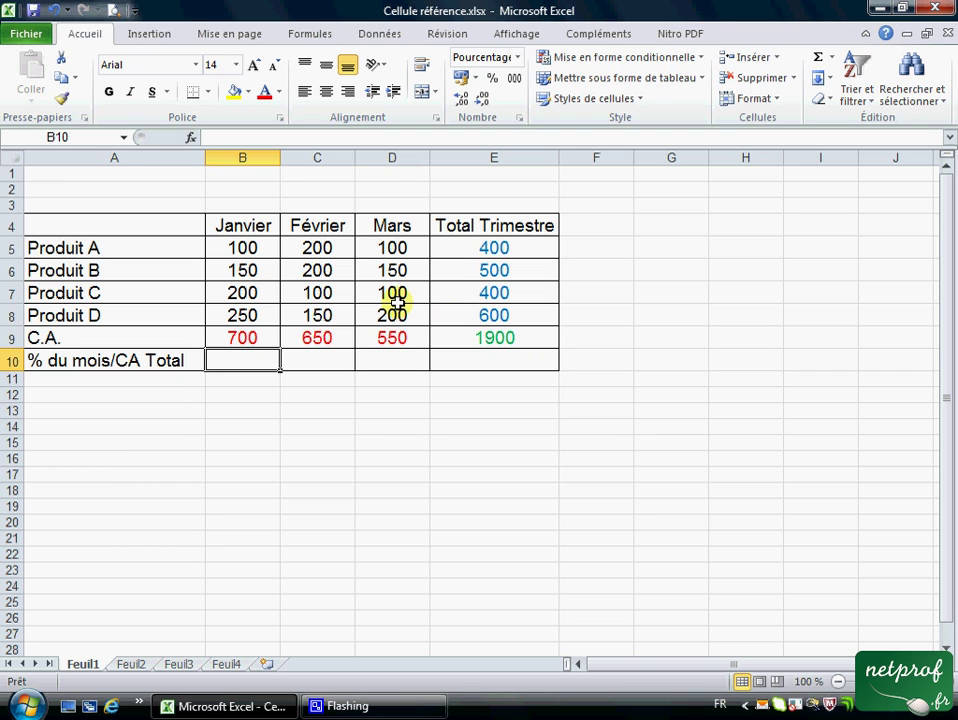
pyautogui.write('=')
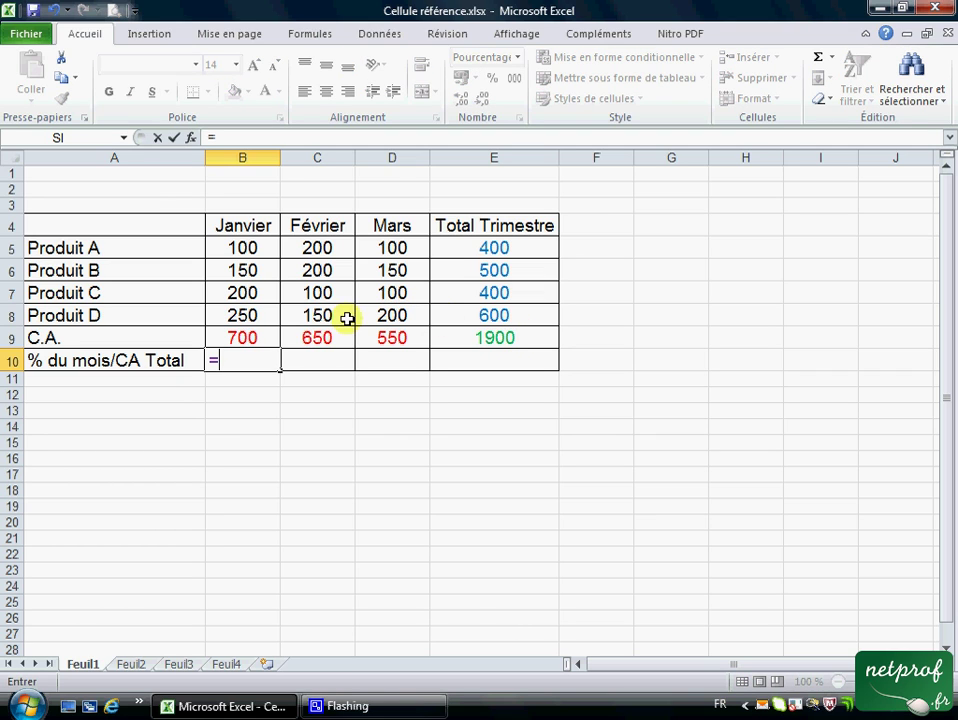
pyautogui.click(238, 337)
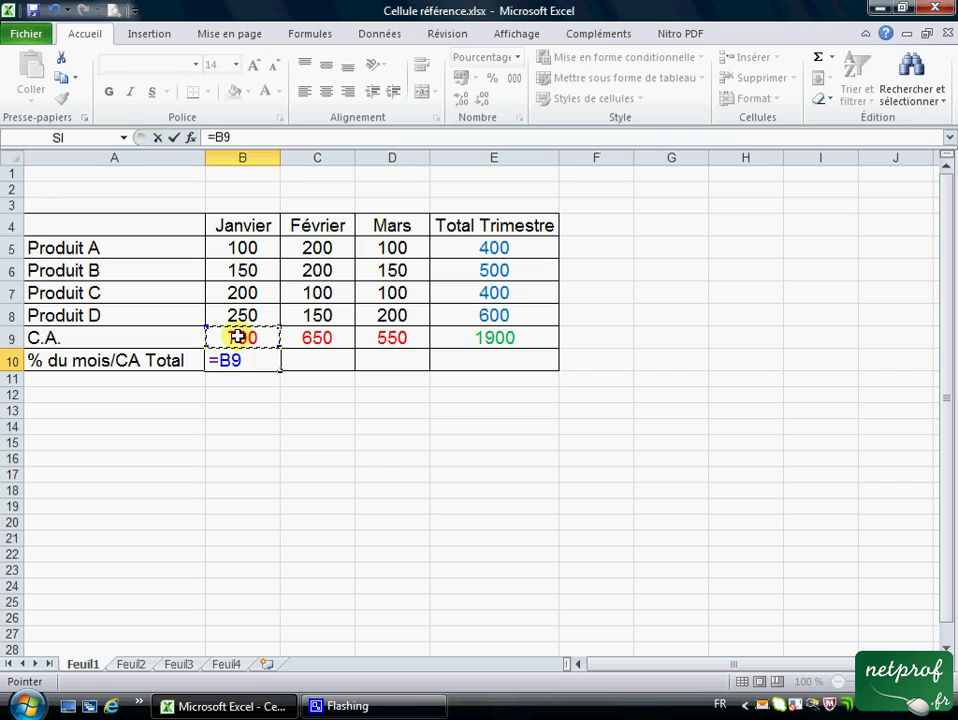
pyautogui.write('/')
pyautogui.click(487, 331)
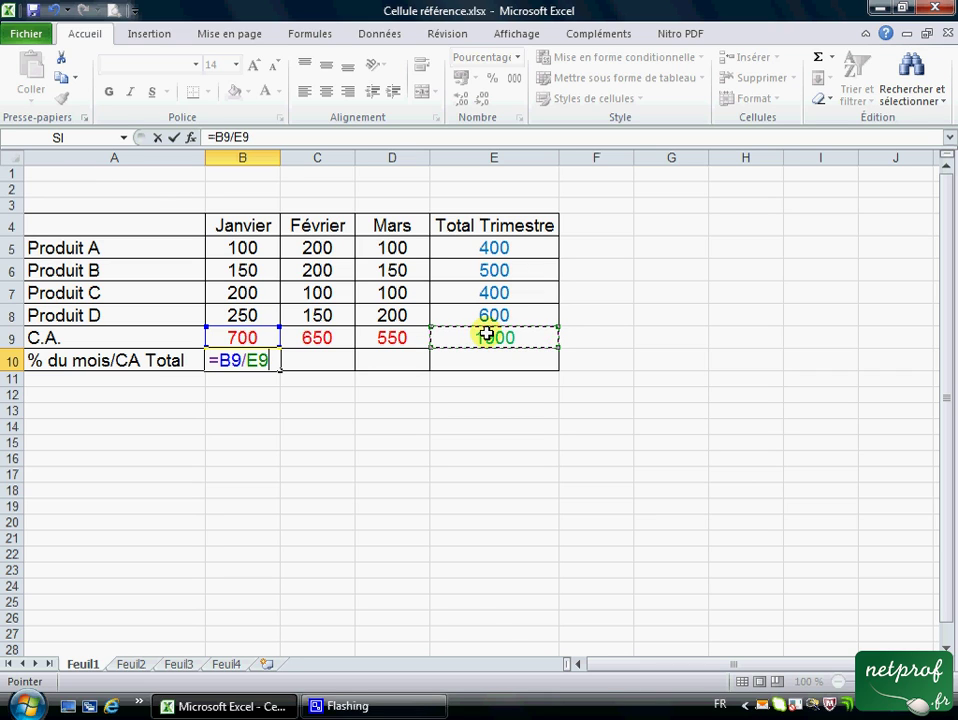
pyautogui.press('Return')
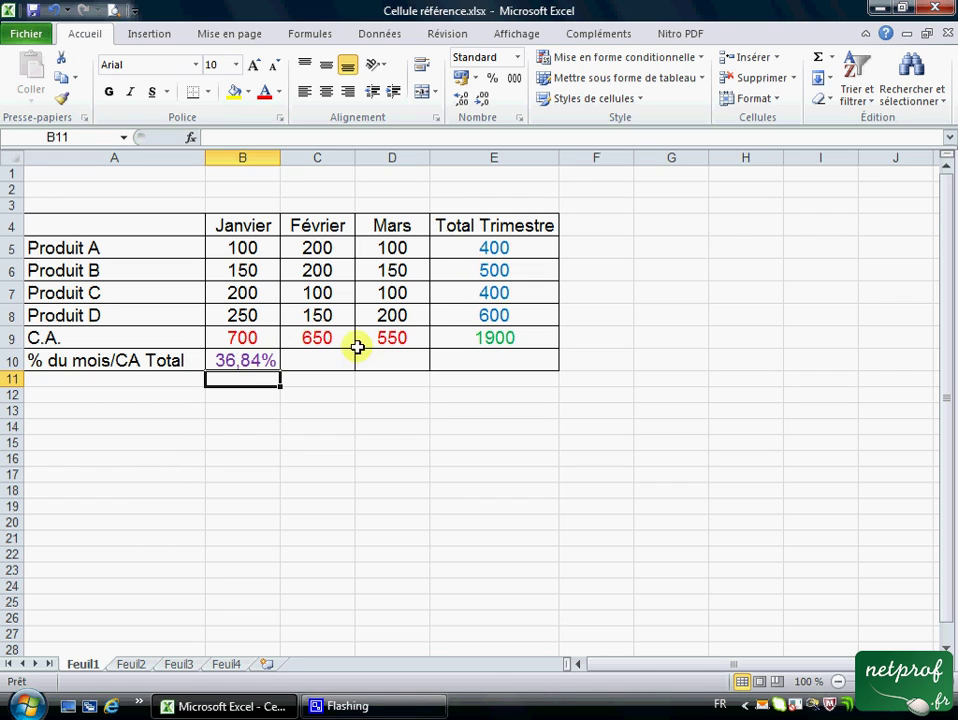
pyautogui.click(298, 361)
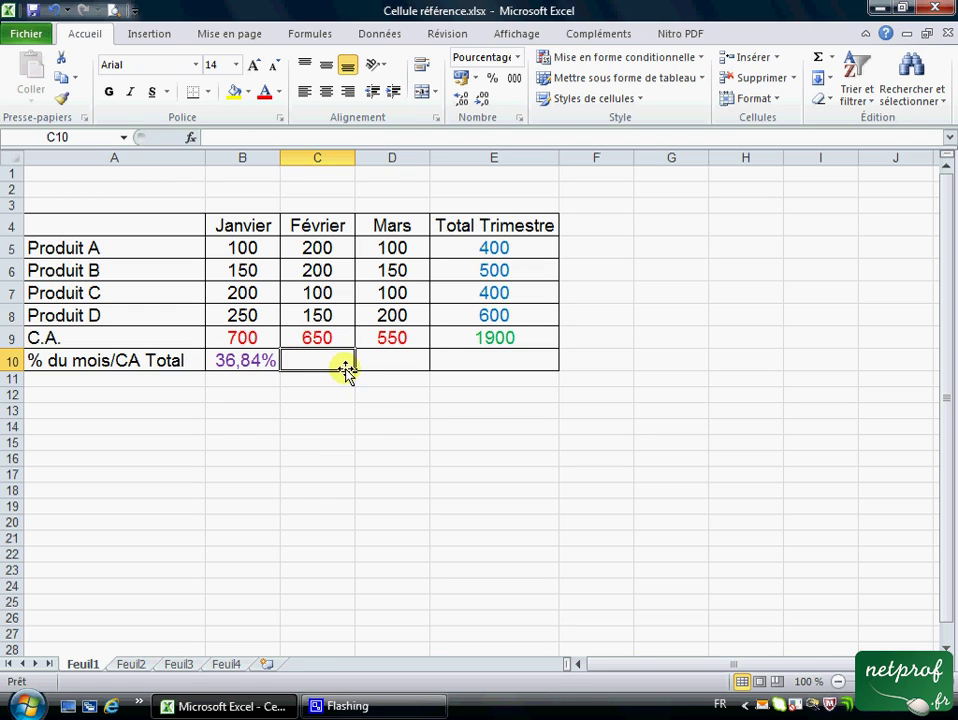
pyautogui.click(246, 360)
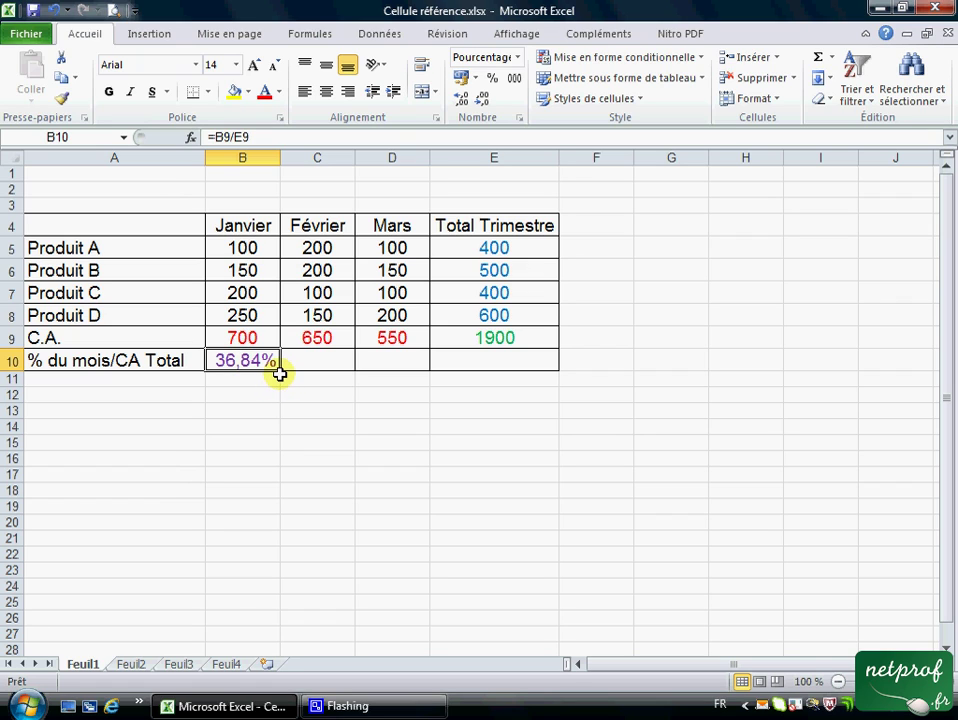
pyautogui.moveTo(280, 371)
pyautogui.mouseDown()
pyautogui.moveTo(329, 367)
pyautogui.moveTo(316, 361)
pyautogui.mouseUp()
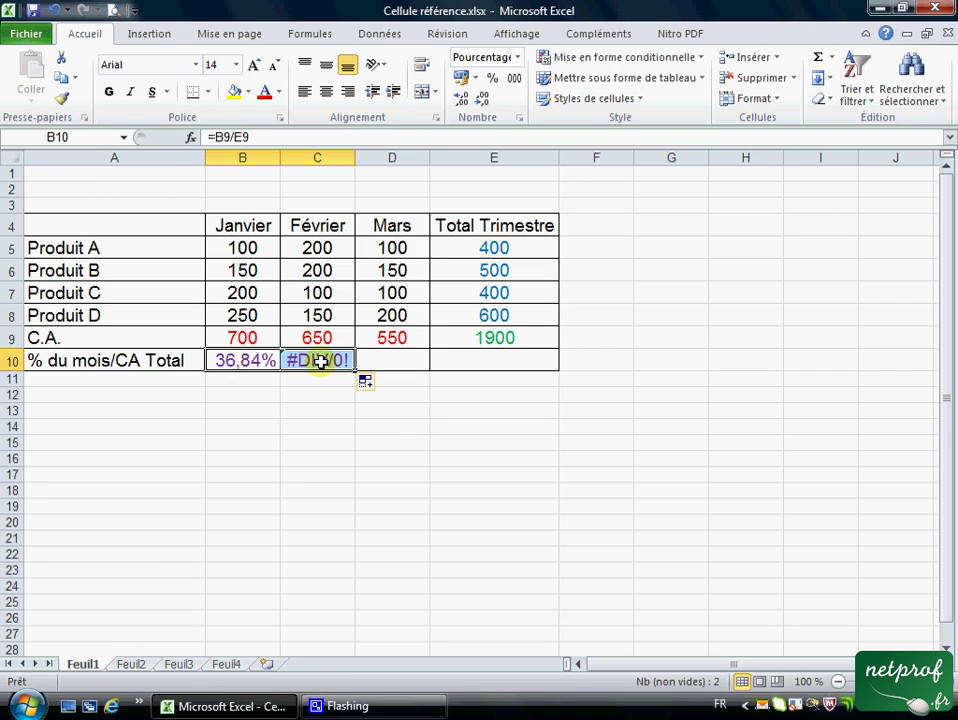
pyautogui.click(316, 361)
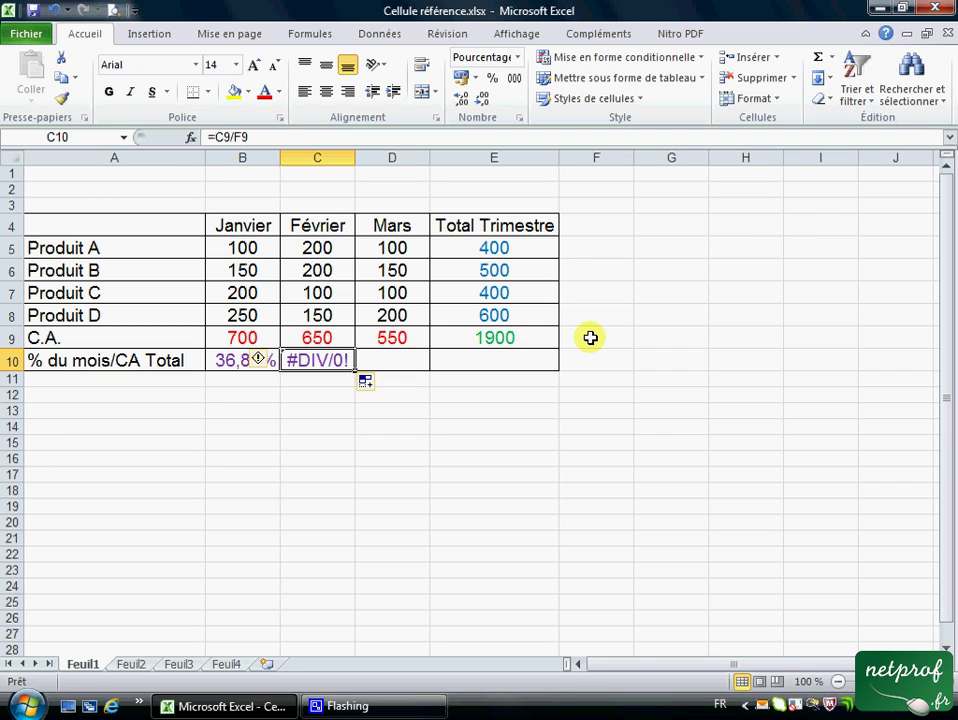
pyautogui.press('Delete')
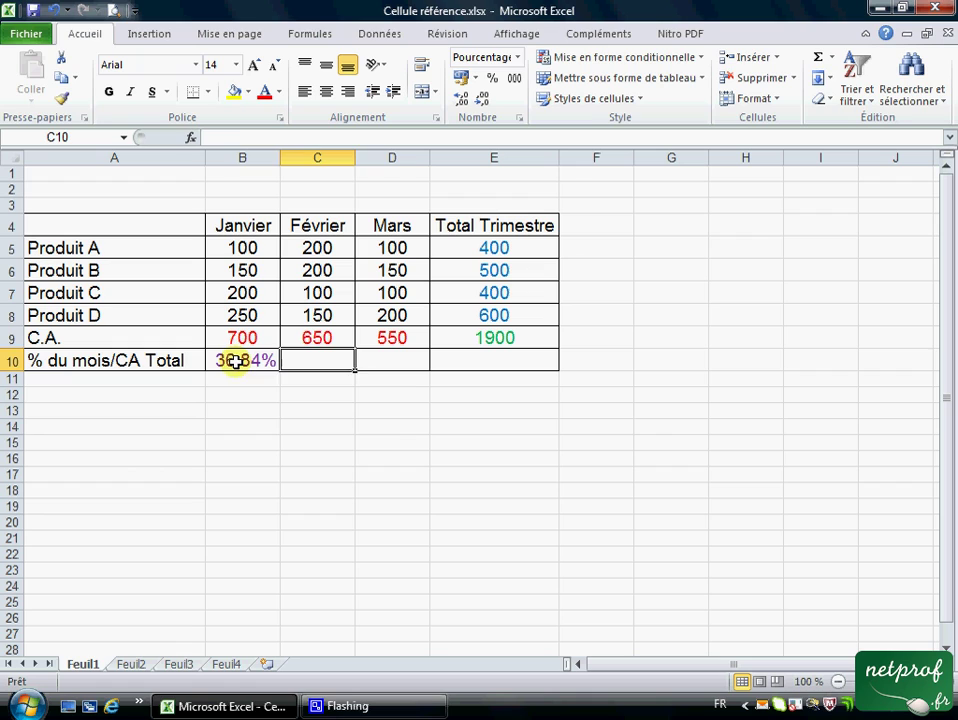
# Change B10's formula to =B9/$E$9, still showing 36,84%
pyautogui.click(240, 361)
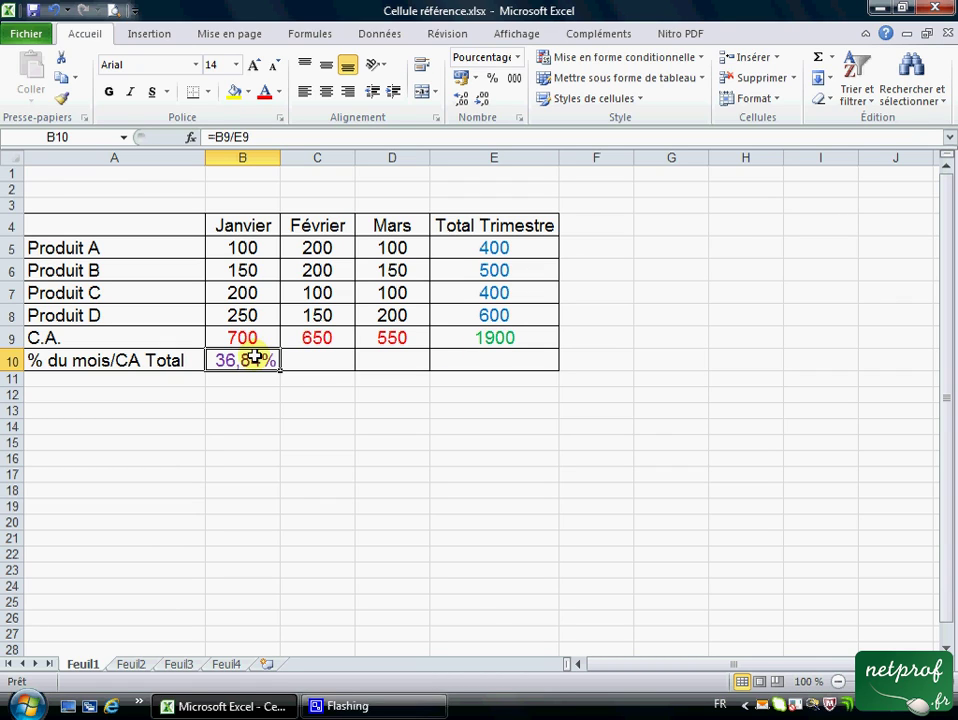
pyautogui.click(238, 137)
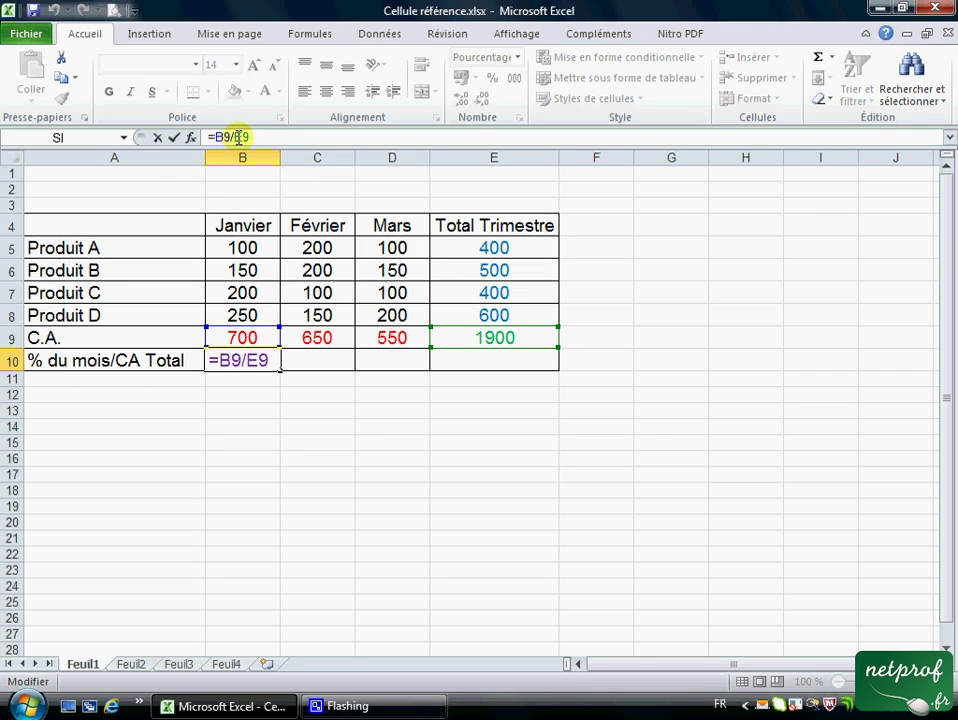
pyautogui.press('F4')
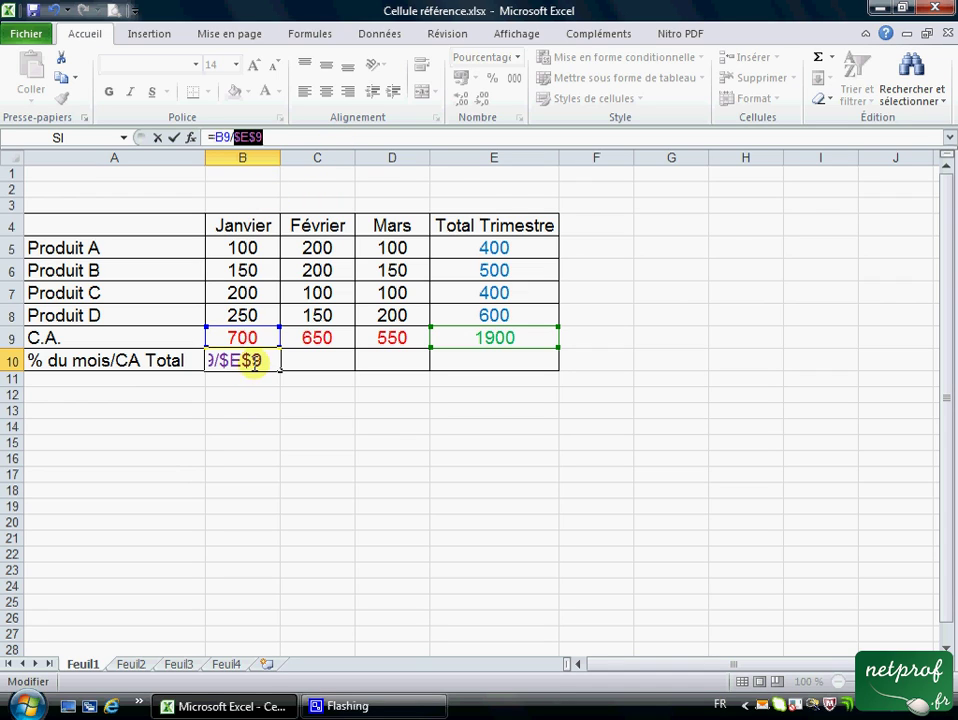
pyautogui.click(262, 396)
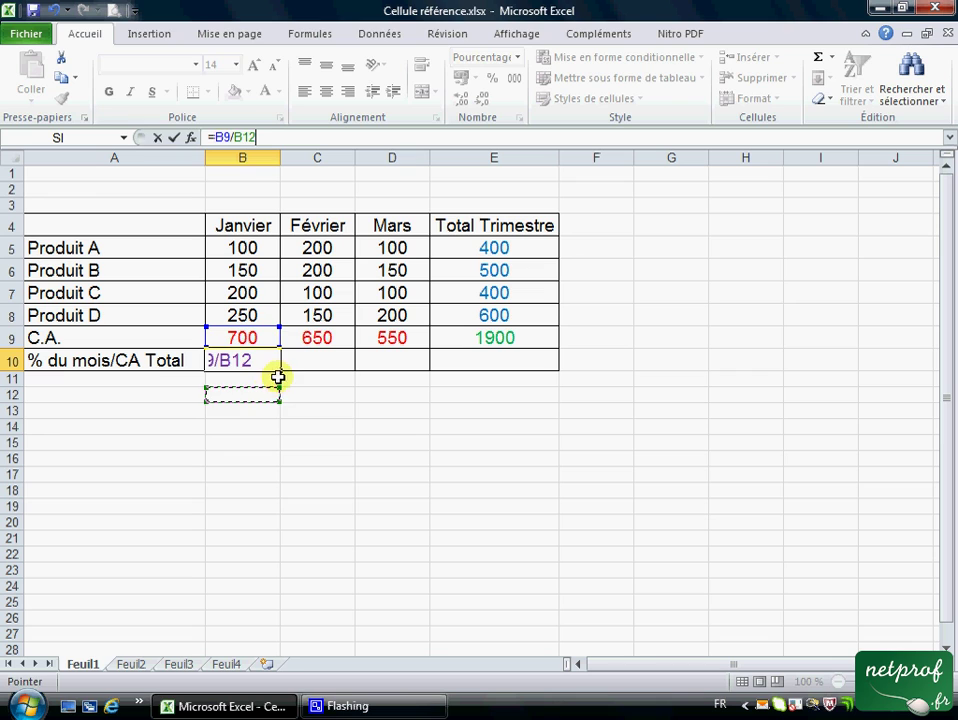
pyautogui.press('Escape')
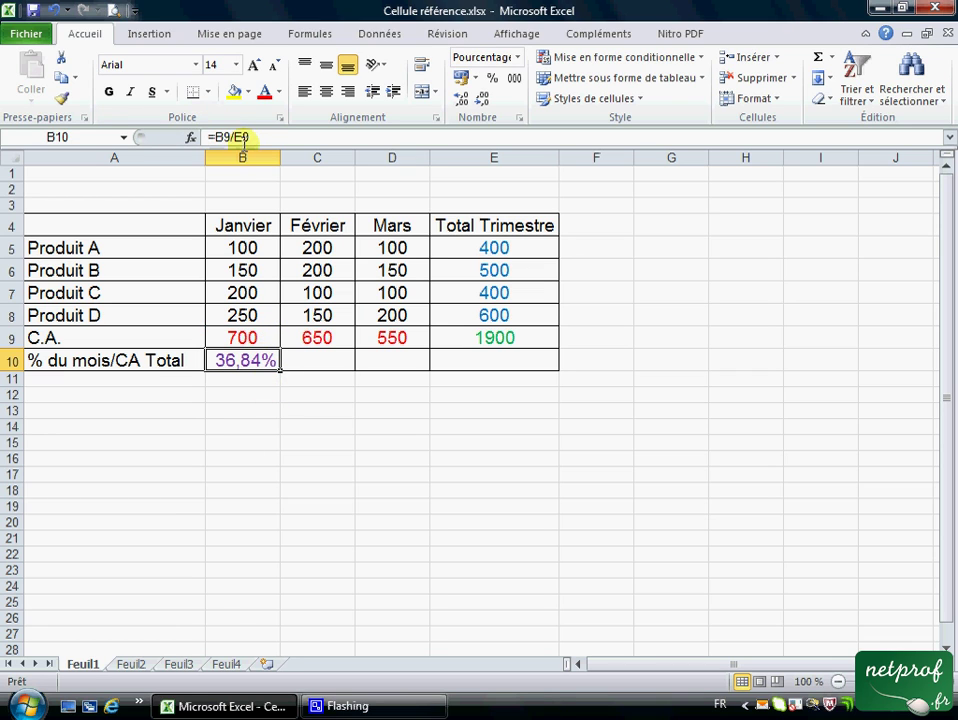
pyautogui.click(227, 137)
pyautogui.press('F4')
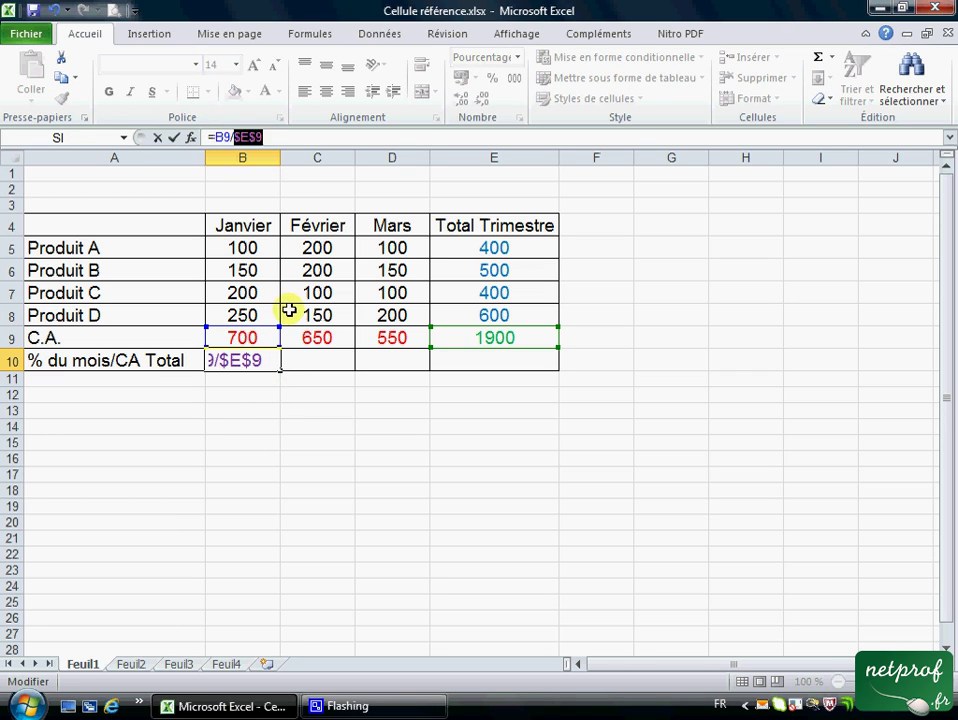
pyautogui.press('Return')
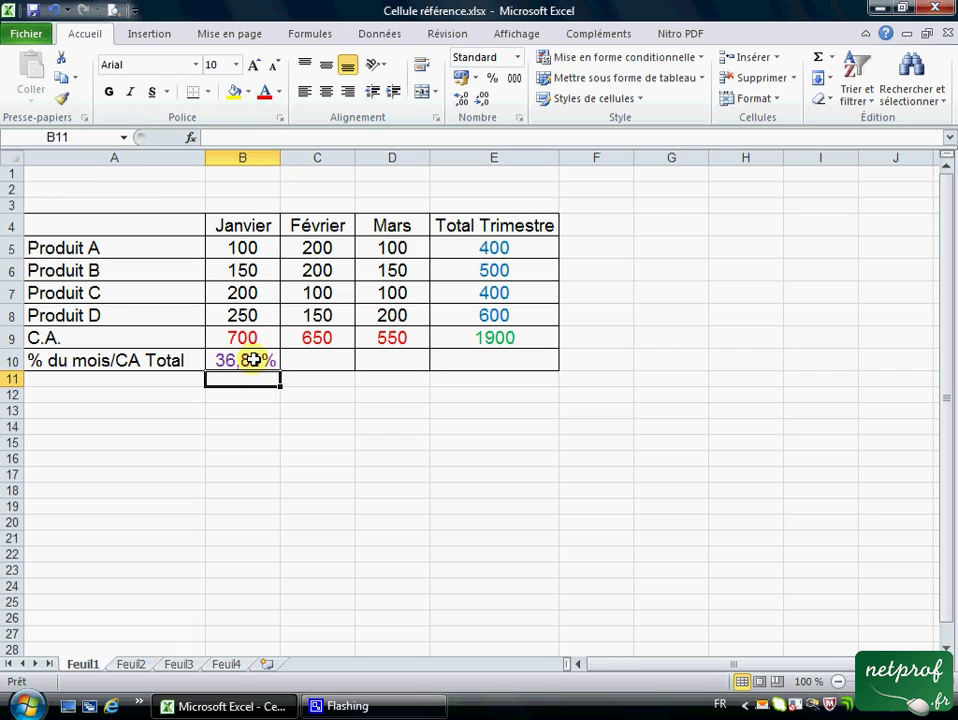
pyautogui.click(252, 360)
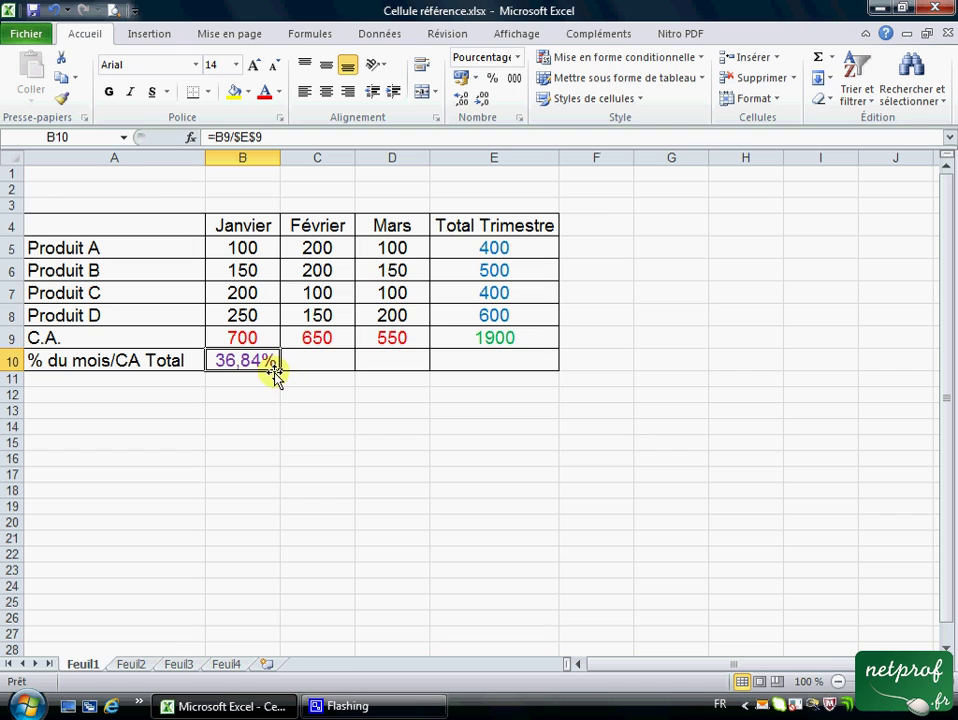
# Fill the formula through C10:E10 (34,21%, 28,95%, 100,00%) and centre E10's total
pyautogui.moveTo(279, 367)
pyautogui.mouseDown()
pyautogui.moveTo(329, 366)
pyautogui.moveTo(326, 376)
pyautogui.mouseUp()
pyautogui.click(325, 360)
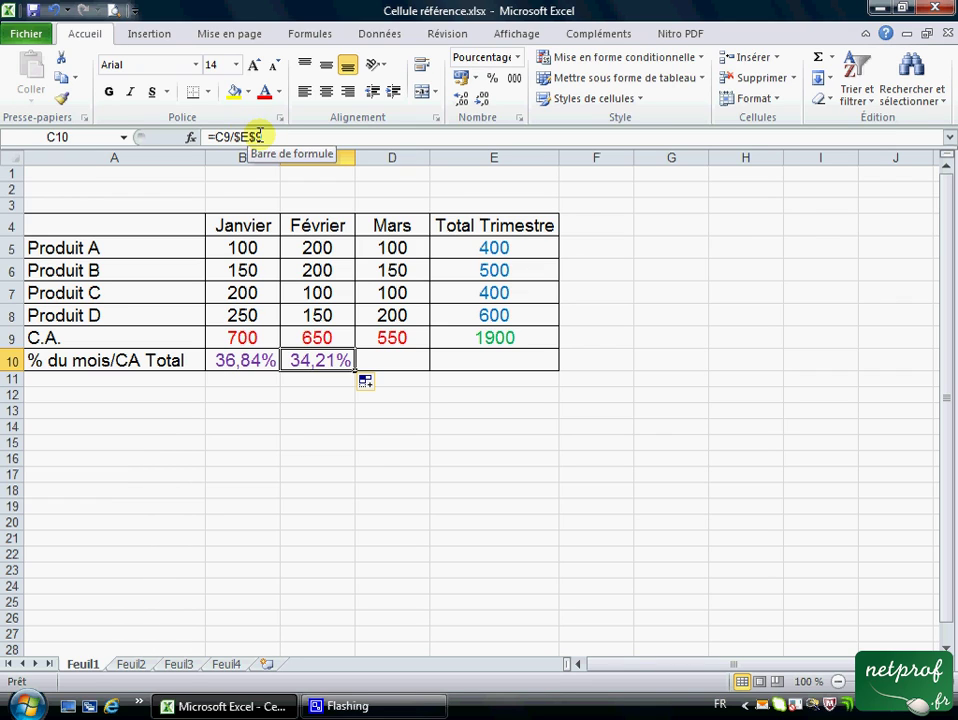
pyautogui.moveTo(359, 372); pyautogui.dragTo(508, 364)
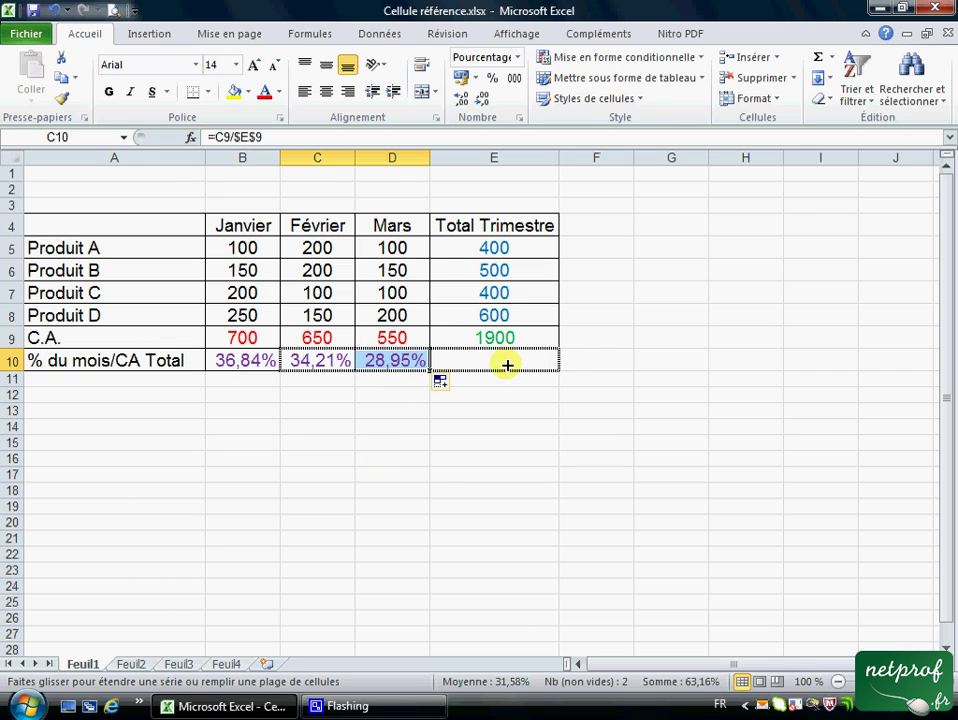
pyautogui.click(517, 363)
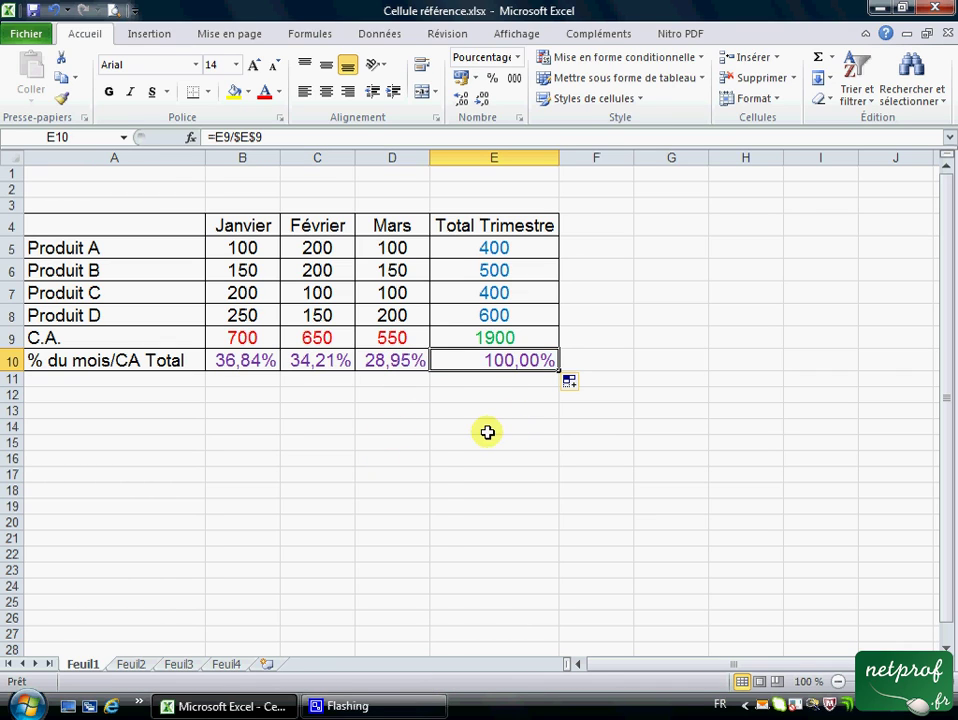
pyautogui.click(326, 91)
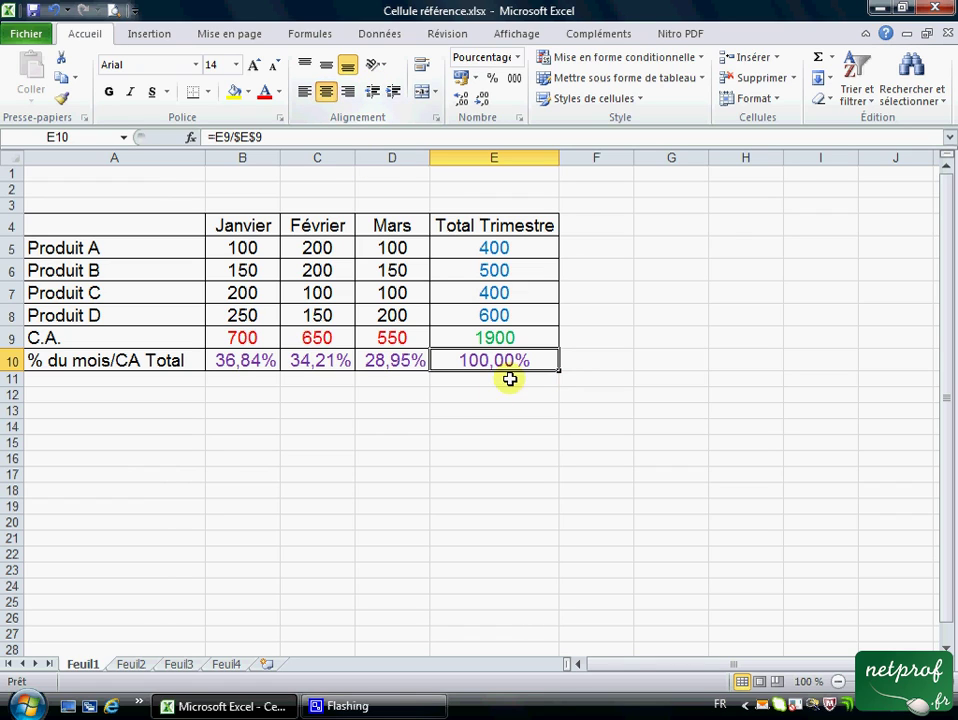
pyautogui.click(144, 397)
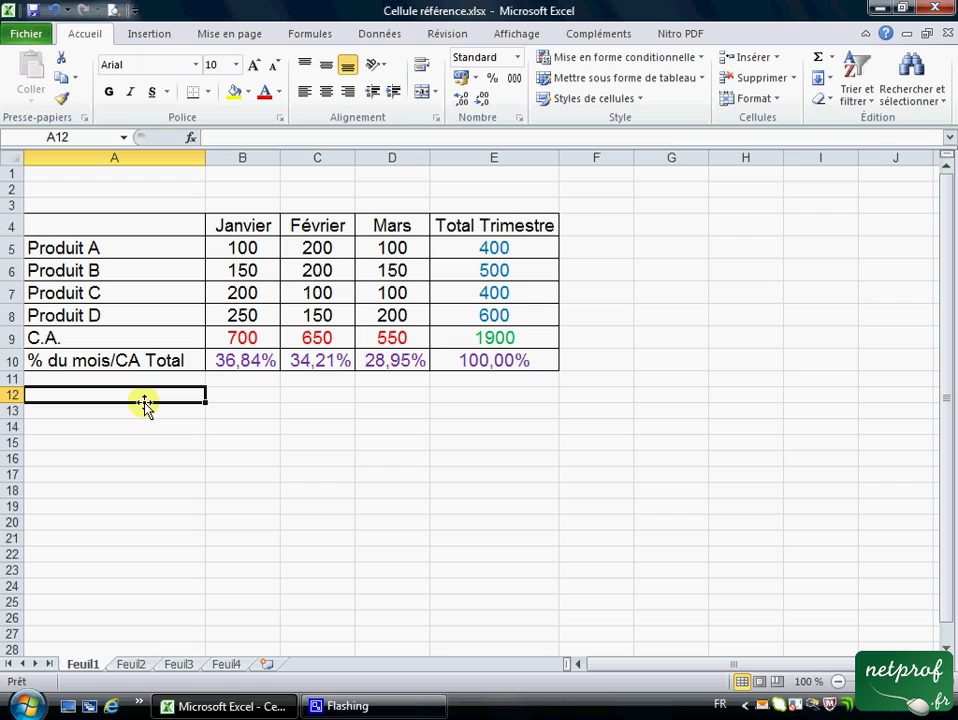